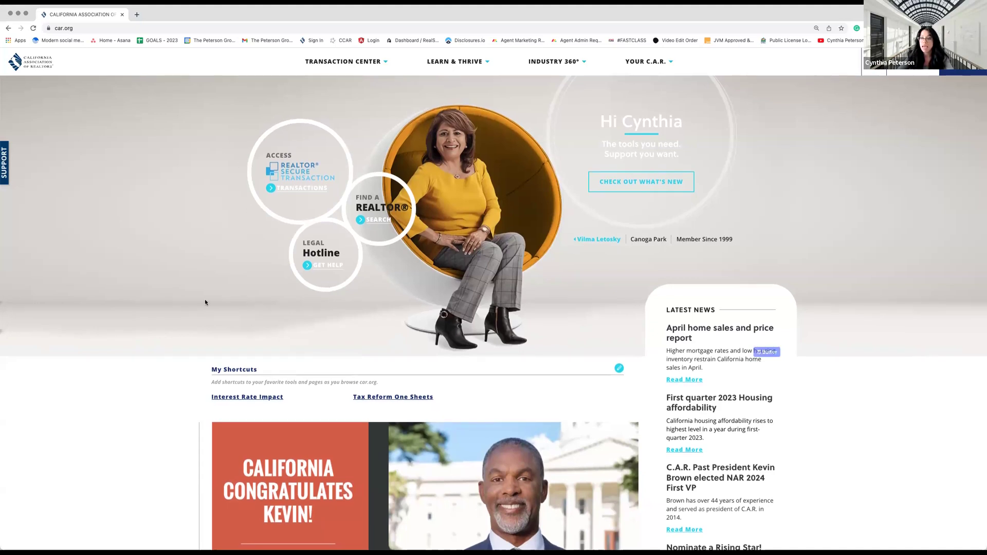
Look over the Transaction Center, Learn & Thrive and Industry 360 sections, then return to the car.org home page.
{"action": "left_click", "coordinate": [374, 61]}
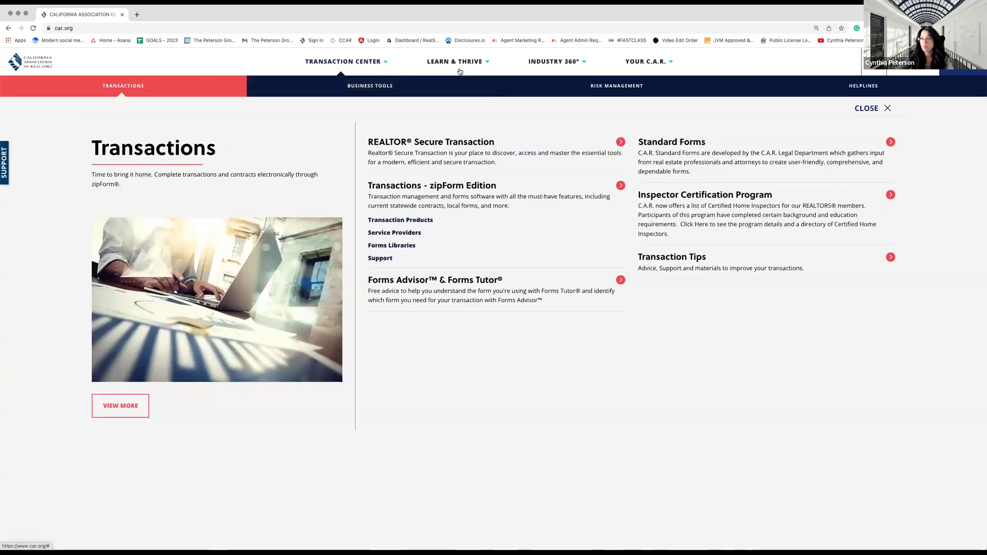
{"action": "left_click", "coordinate": [465, 61]}
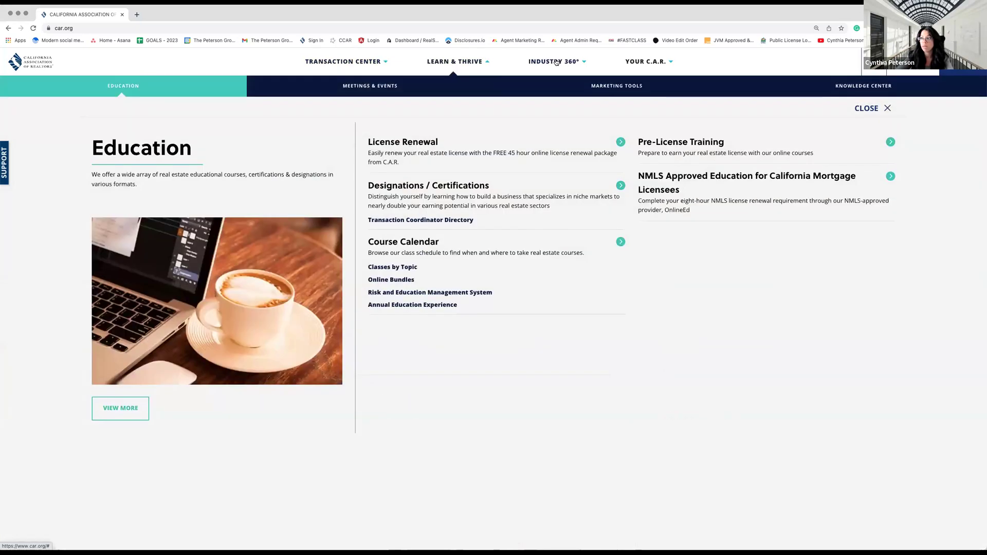
{"action": "left_click", "coordinate": [557, 62]}
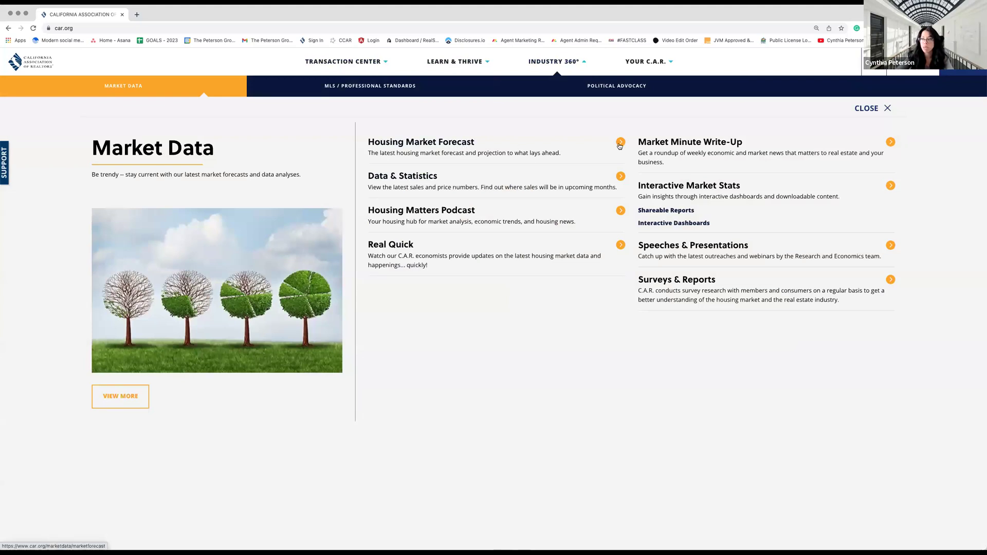
{"action": "left_click", "coordinate": [44, 70]}
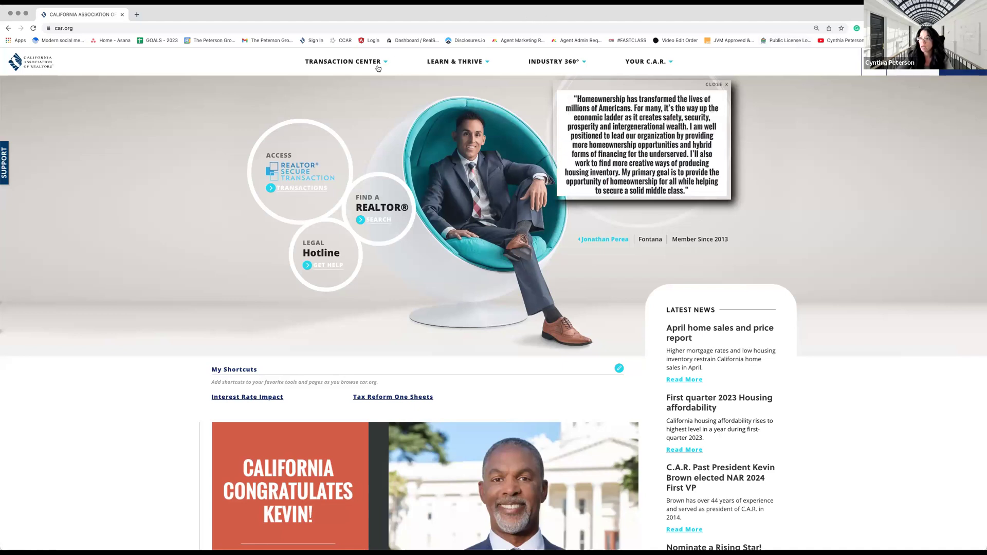
Go to Transaction Center's Forms Advisor & Forms Tutor page and launch Access Forms Advisor™.
{"action": "left_click", "coordinate": [356, 66]}
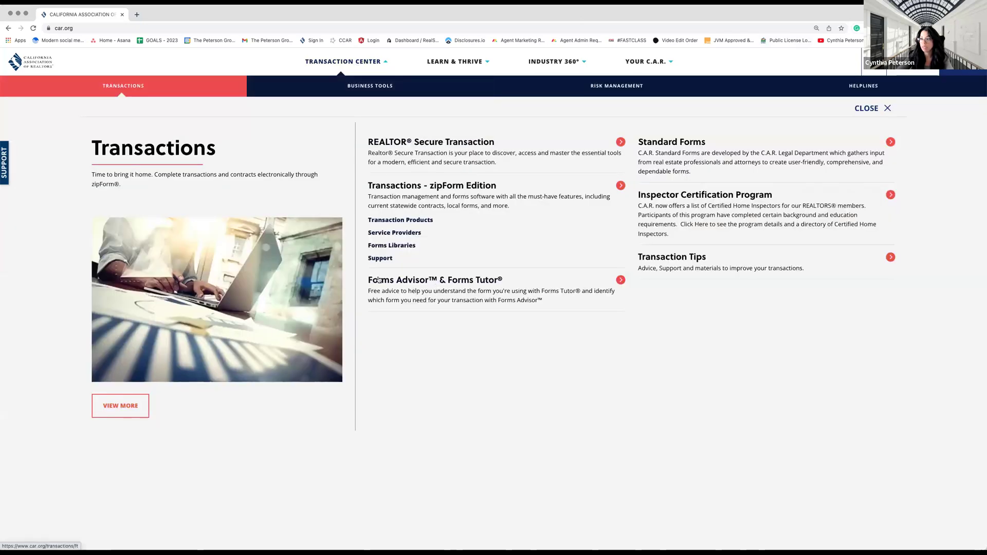
{"action": "left_click", "coordinate": [451, 284]}
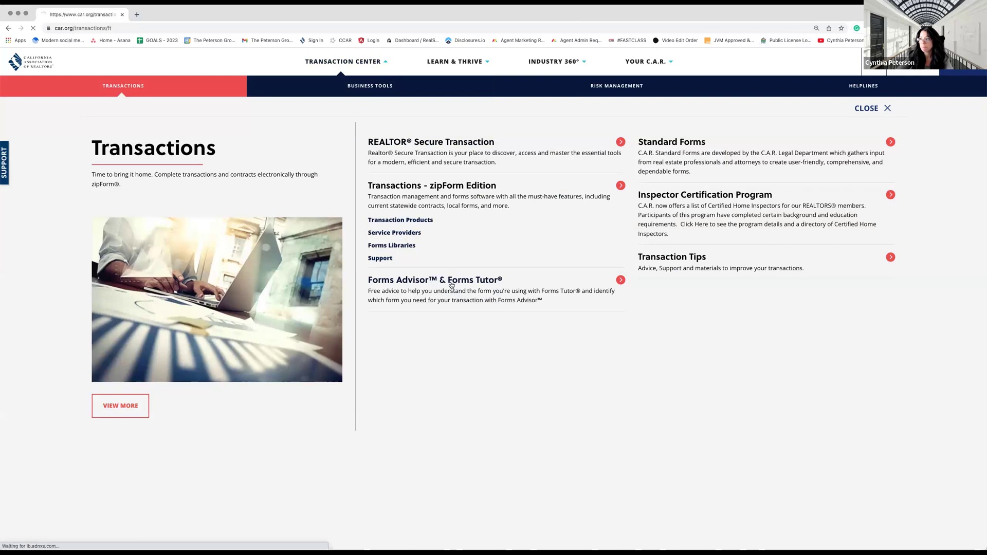
{"action": "scroll", "coordinate": [451, 285], "scroll_direction": "down", "scroll_amount": 3}
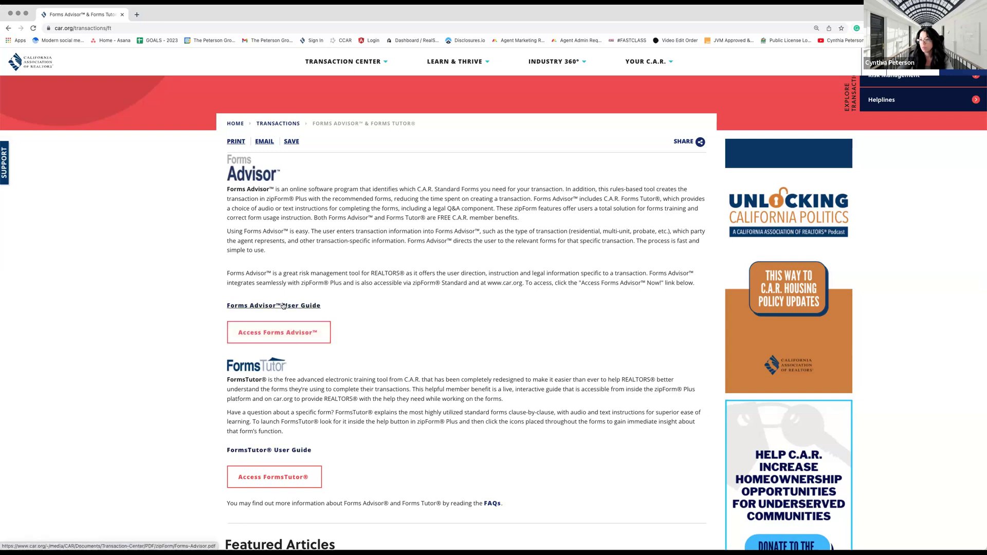
{"action": "left_click", "coordinate": [295, 334]}
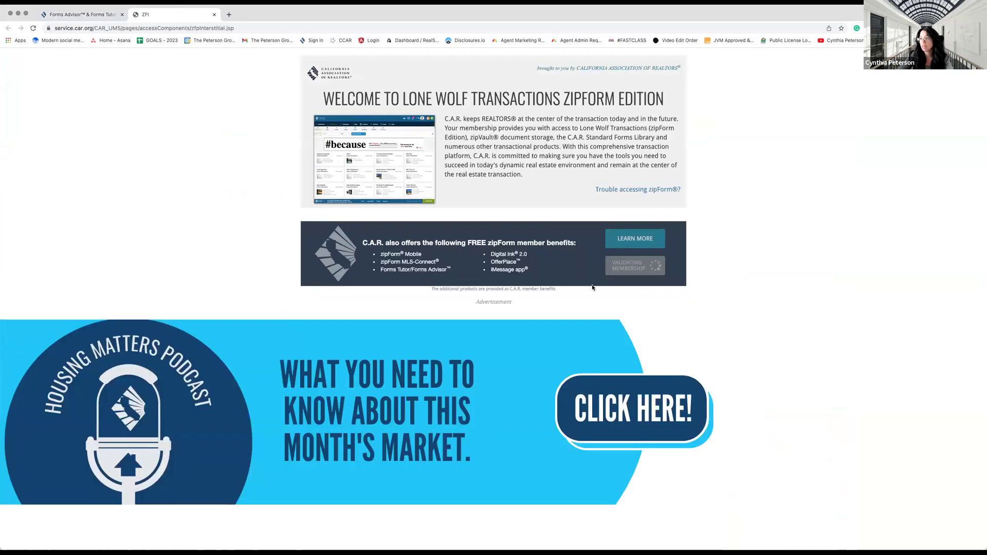
Close the zipForm interstitial tab and move the zipForm Plus window up on screen.
{"action": "left_click", "coordinate": [214, 15]}
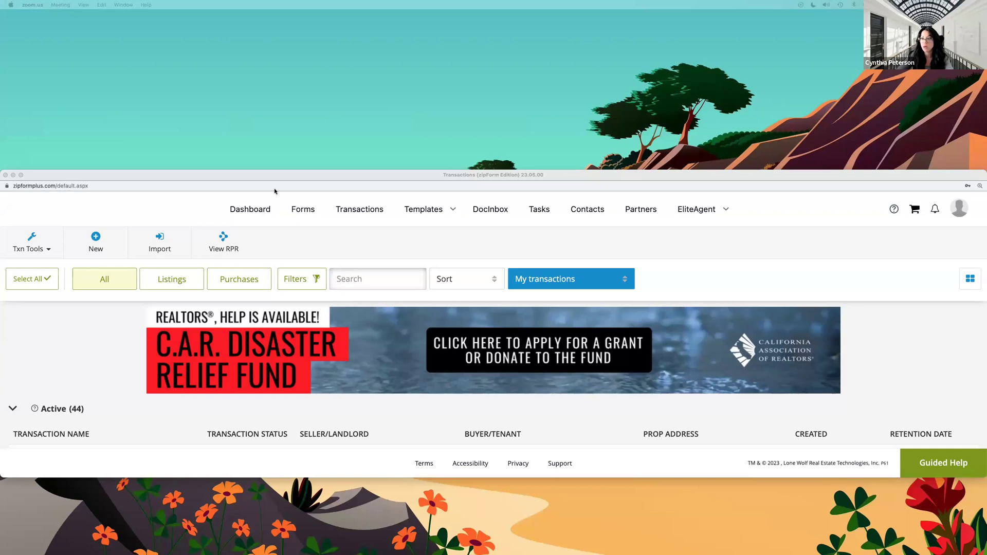
{"action": "left_click_drag", "start_coordinate": [272, 175], "coordinate": [272, 163]}
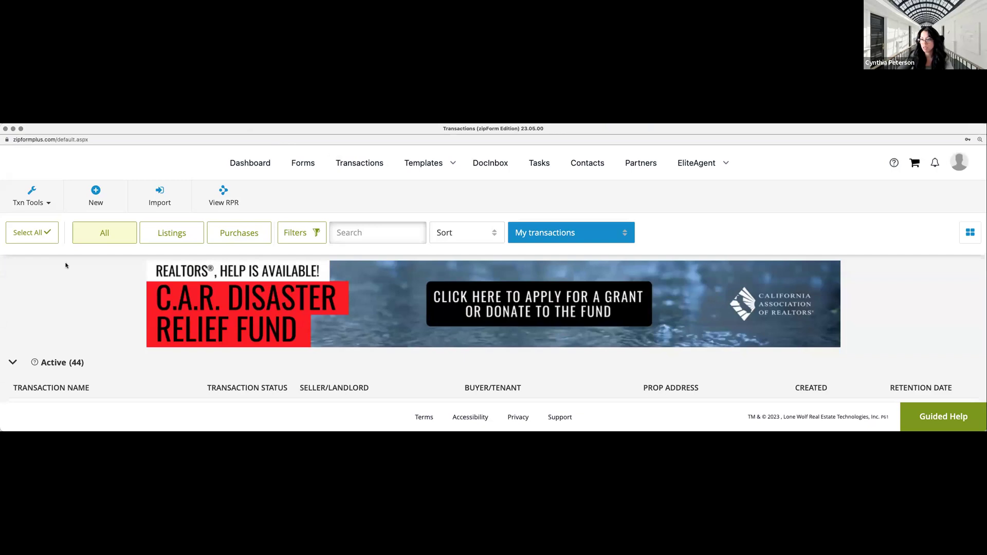
Start Forms Advisor from Txn Tools, dismiss its welcome message, and check the File List without choosing.
{"action": "left_click", "coordinate": [48, 204]}
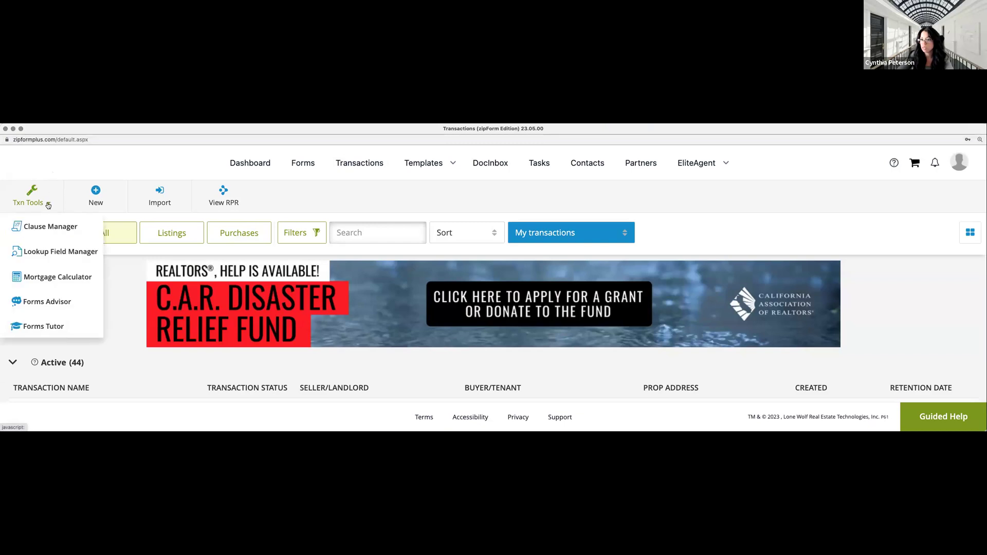
{"action": "left_click", "coordinate": [65, 307]}
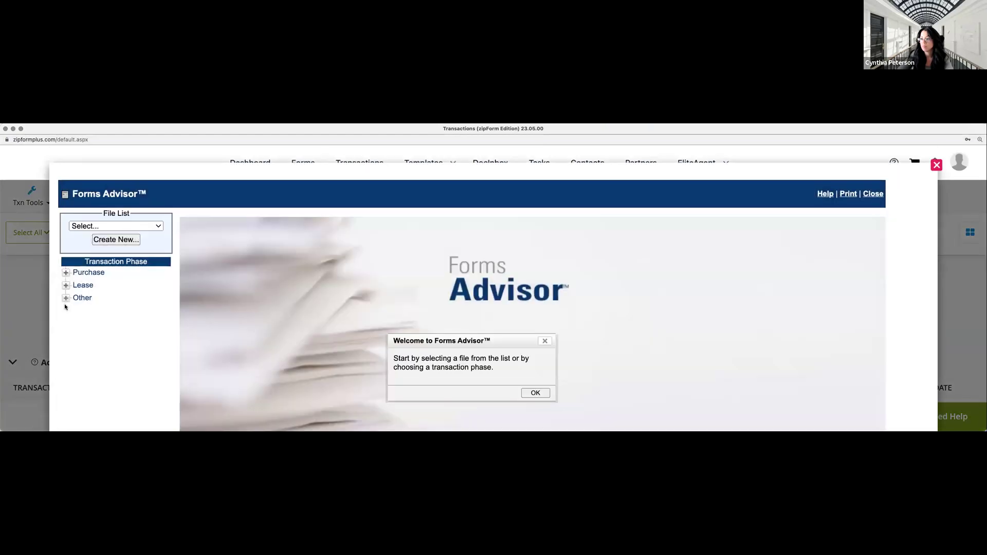
{"action": "scroll", "coordinate": [293, 300], "scroll_direction": "down", "scroll_amount": 2}
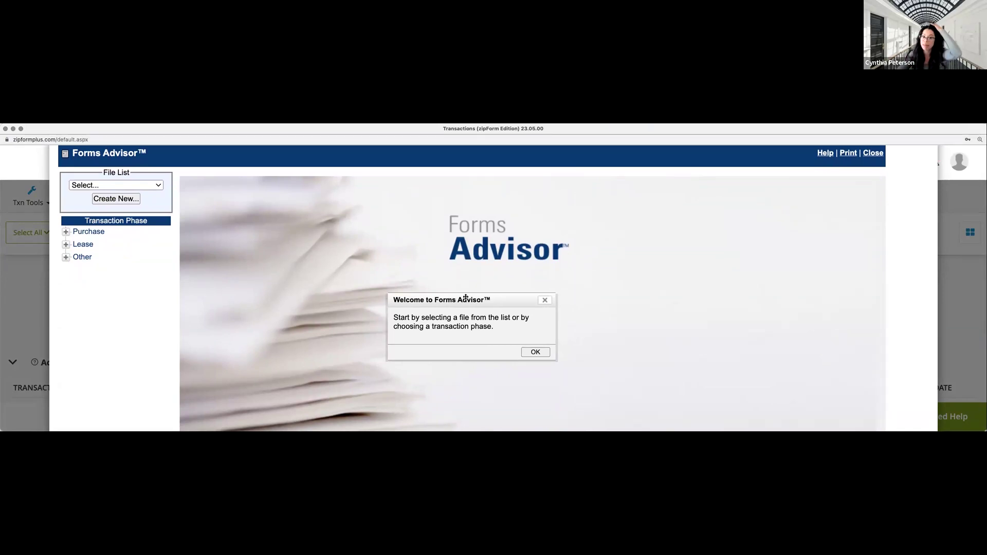
{"action": "key", "text": "Return"}
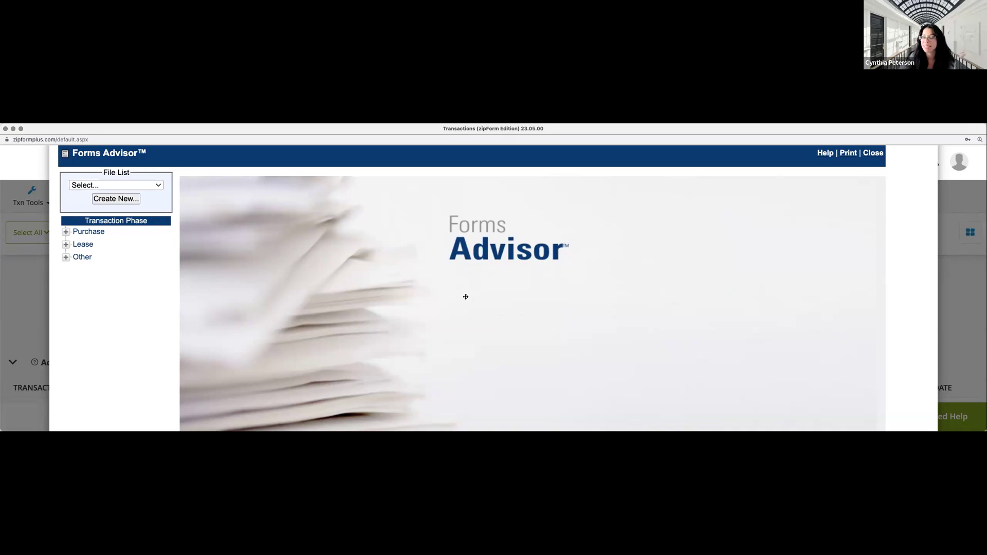
{"action": "left_click", "coordinate": [118, 185]}
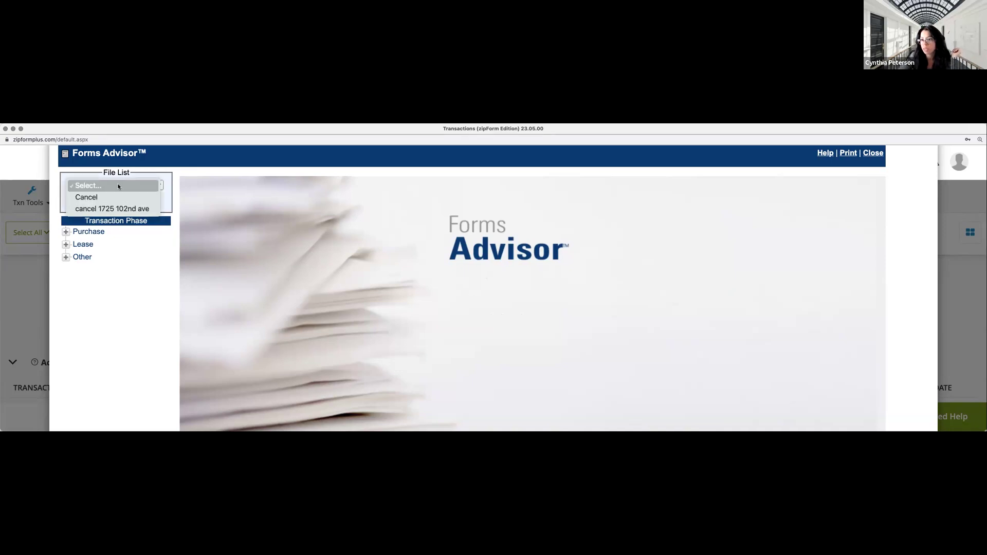
{"action": "left_click", "coordinate": [118, 186]}
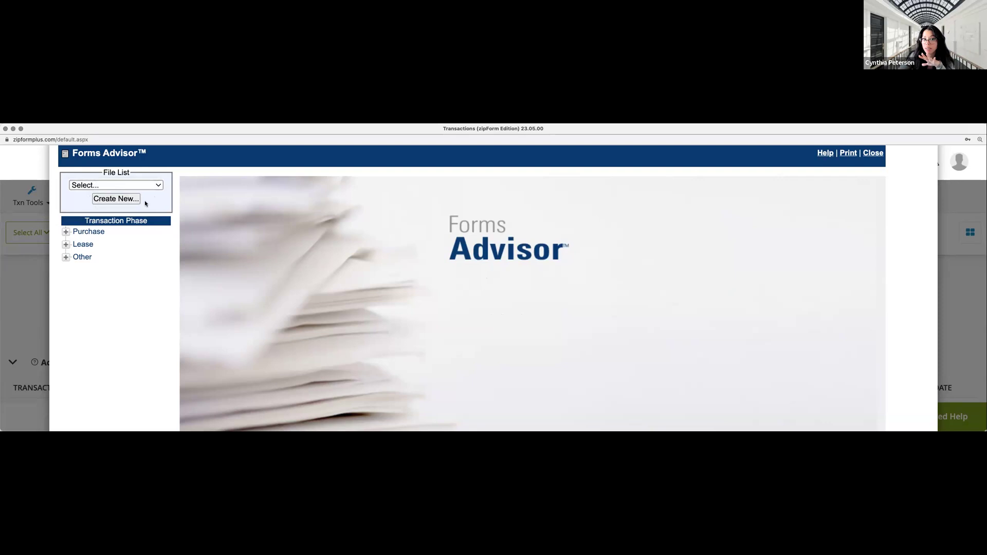
Create a new Forms Advisor file named 'Test 123'.
{"action": "left_click", "coordinate": [115, 199]}
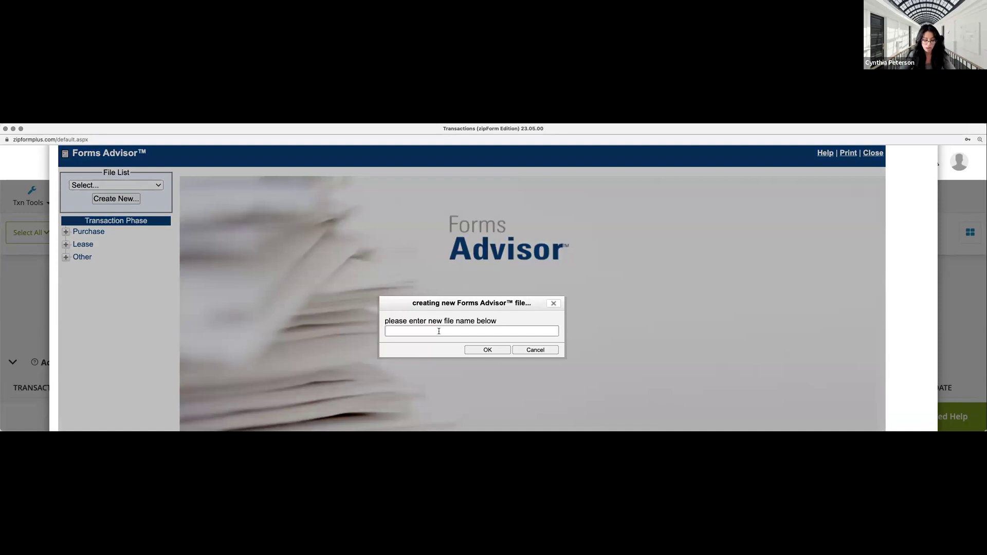
{"action": "type", "text": "Test 123"}
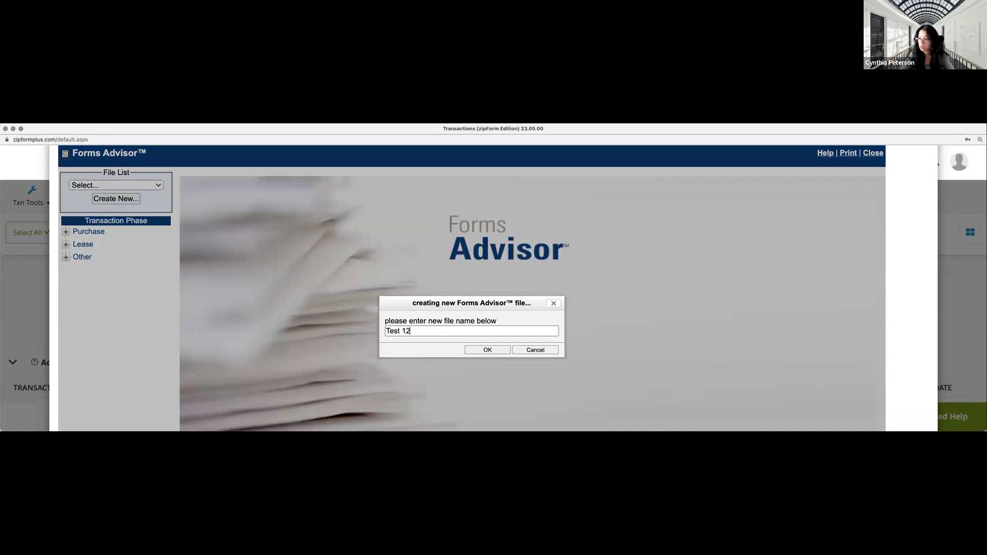
{"action": "left_click", "coordinate": [480, 352]}
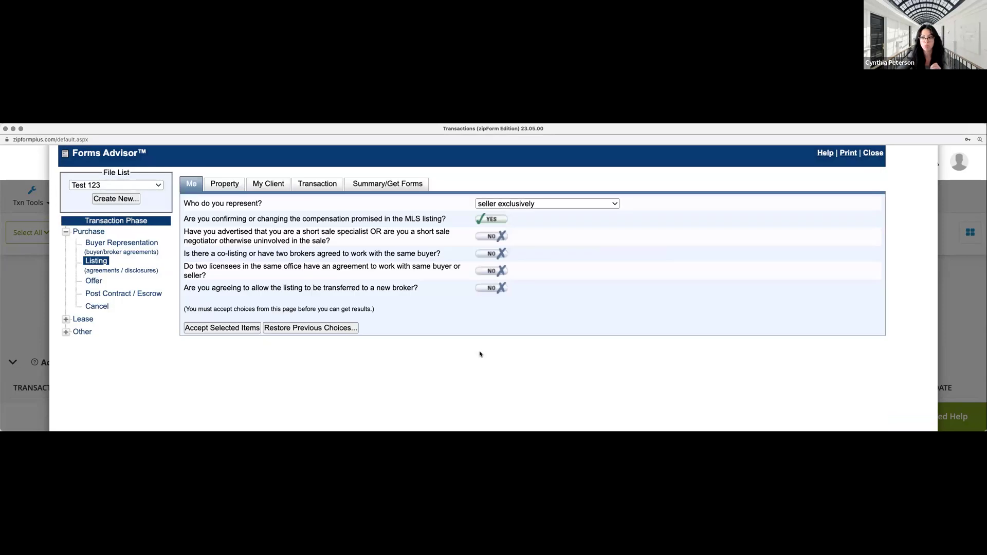
Browse the Listing and Offer questions, ending on the Buyer Representation questions.
{"action": "left_click", "coordinate": [103, 244]}
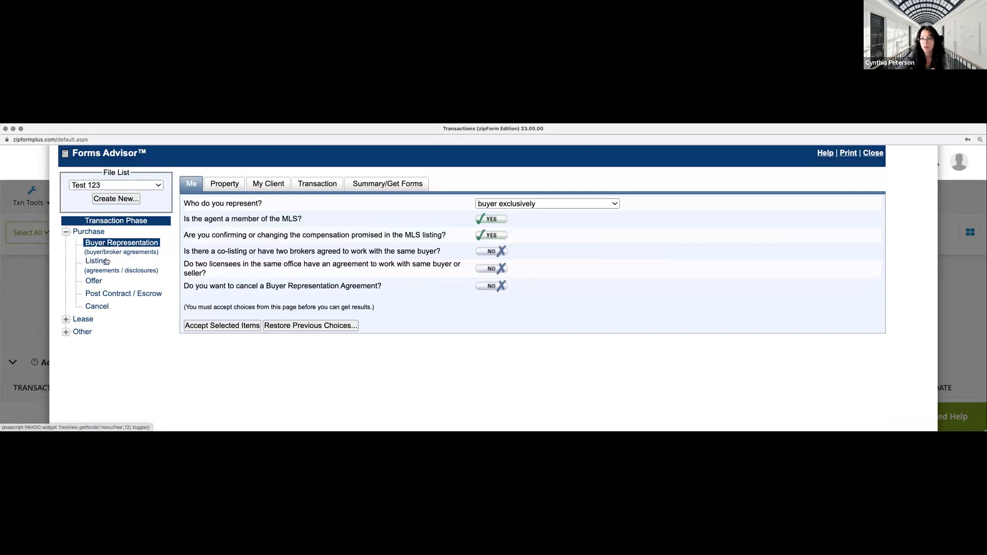
{"action": "left_click", "coordinate": [106, 262]}
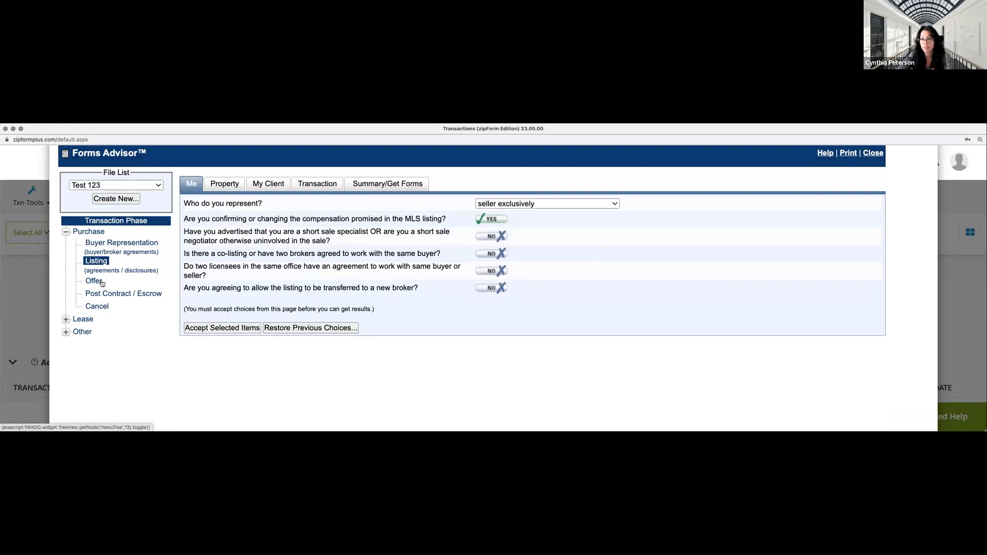
{"action": "left_click", "coordinate": [102, 281]}
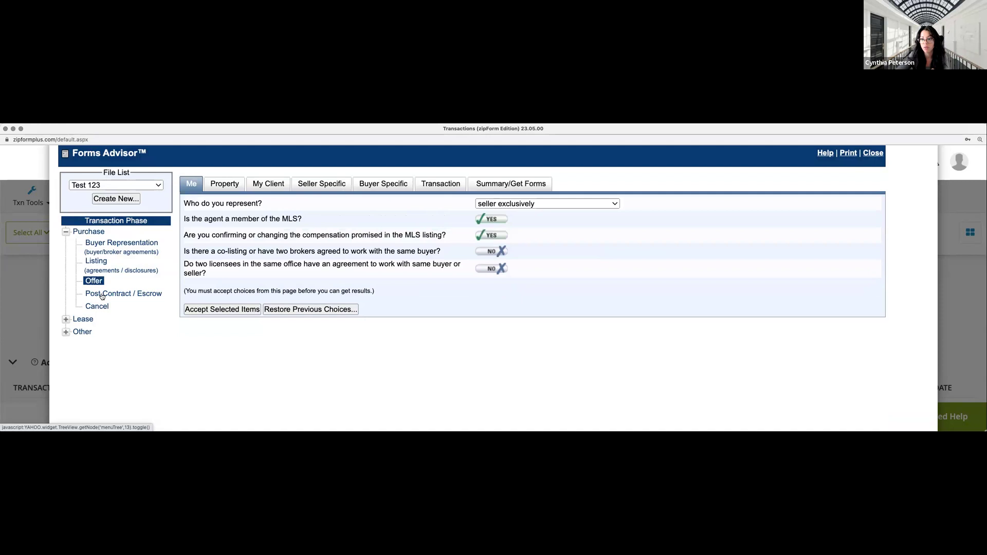
{"action": "left_click", "coordinate": [109, 247]}
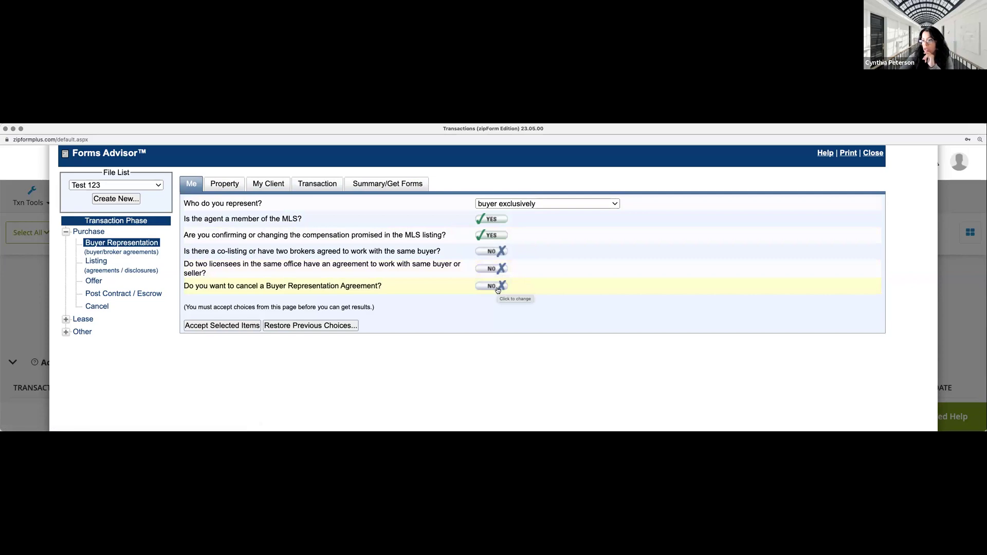
Leave the co-listing answer at No and accept the Me page answers.
{"action": "left_click", "coordinate": [492, 256]}
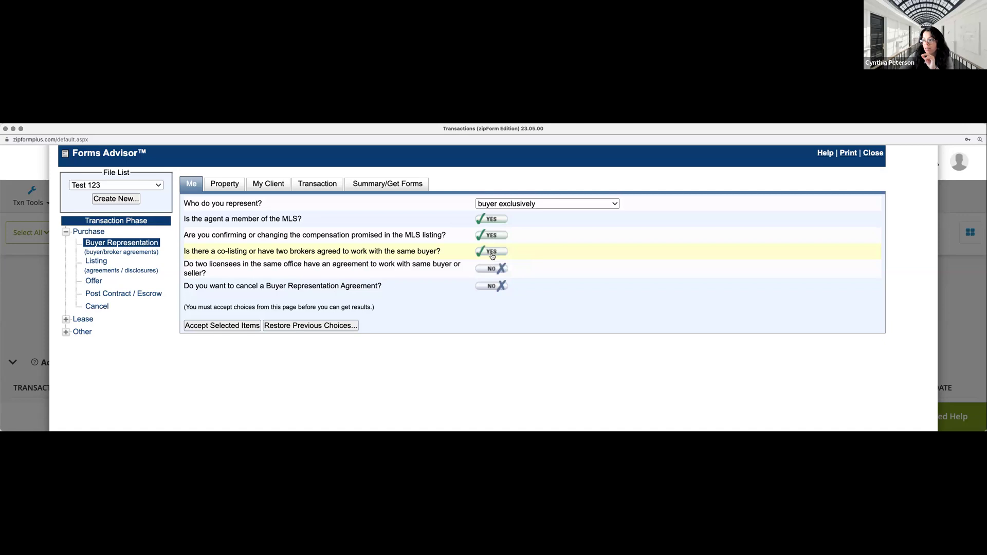
{"action": "left_click", "coordinate": [492, 255]}
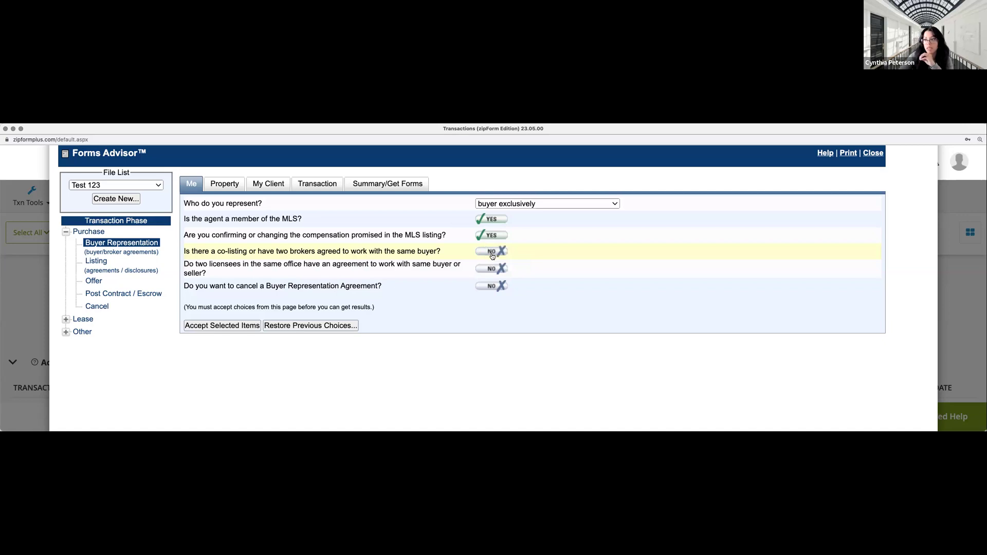
{"action": "left_click", "coordinate": [215, 328]}
Move on to the Property questions, scroll through them, and close Forms Advisor.
{"action": "left_click", "coordinate": [239, 325]}
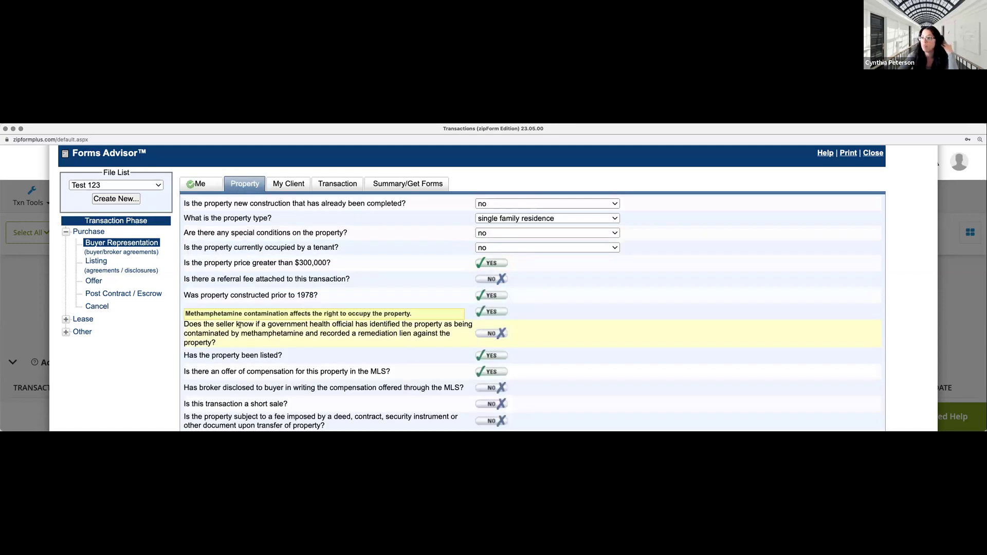
{"action": "scroll", "coordinate": [354, 241], "scroll_direction": "down", "scroll_amount": 1}
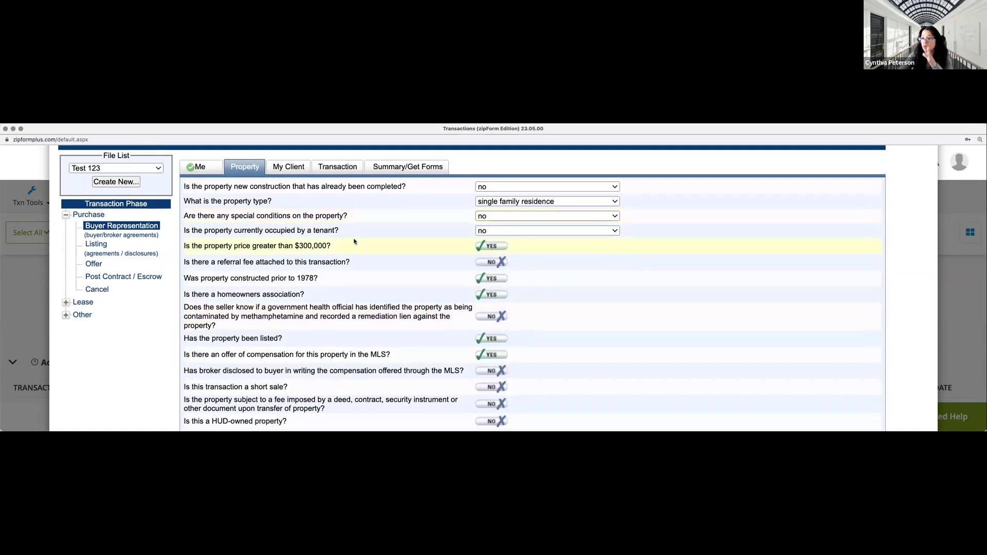
{"action": "scroll", "coordinate": [354, 241], "scroll_direction": "down", "scroll_amount": 5}
{"action": "scroll", "coordinate": [354, 241], "scroll_direction": "up", "scroll_amount": 7}
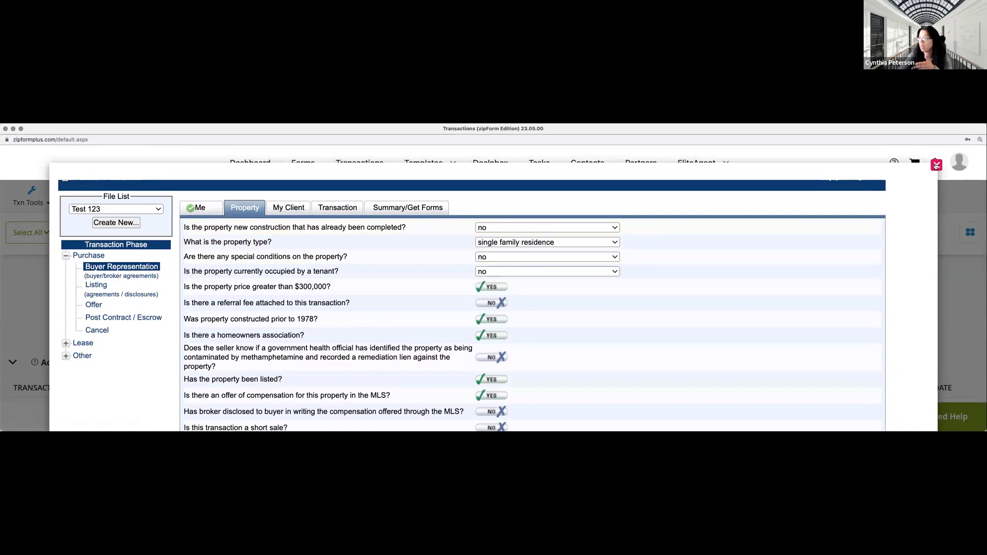
{"action": "left_click", "coordinate": [936, 165]}
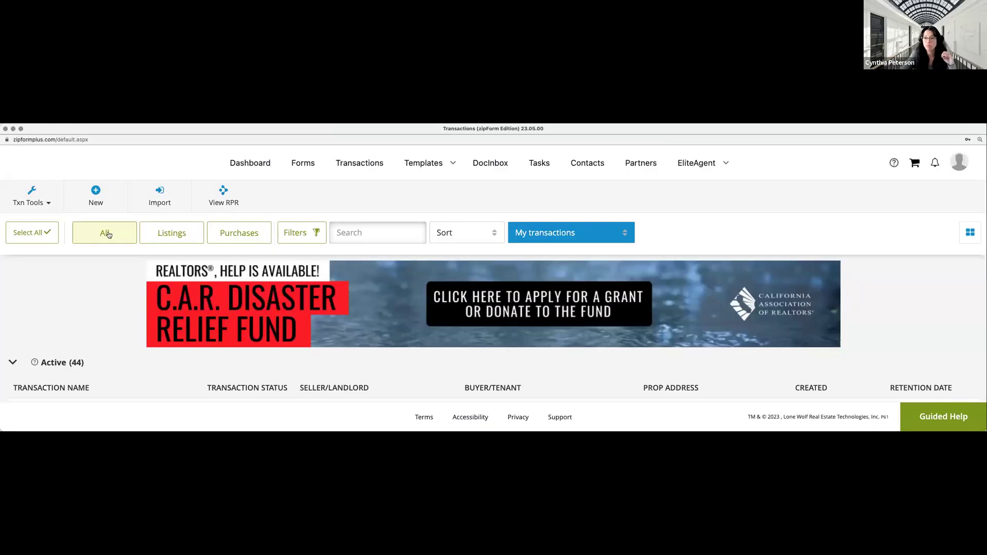
Launch Forms Tutor from the Txn Tools list.
{"action": "left_click", "coordinate": [51, 207]}
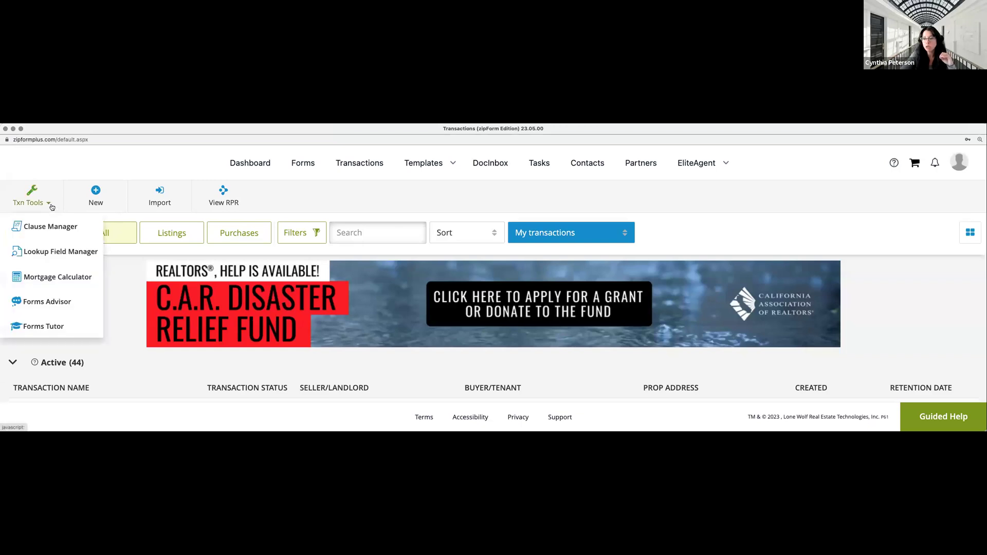
{"action": "left_click", "coordinate": [66, 326]}
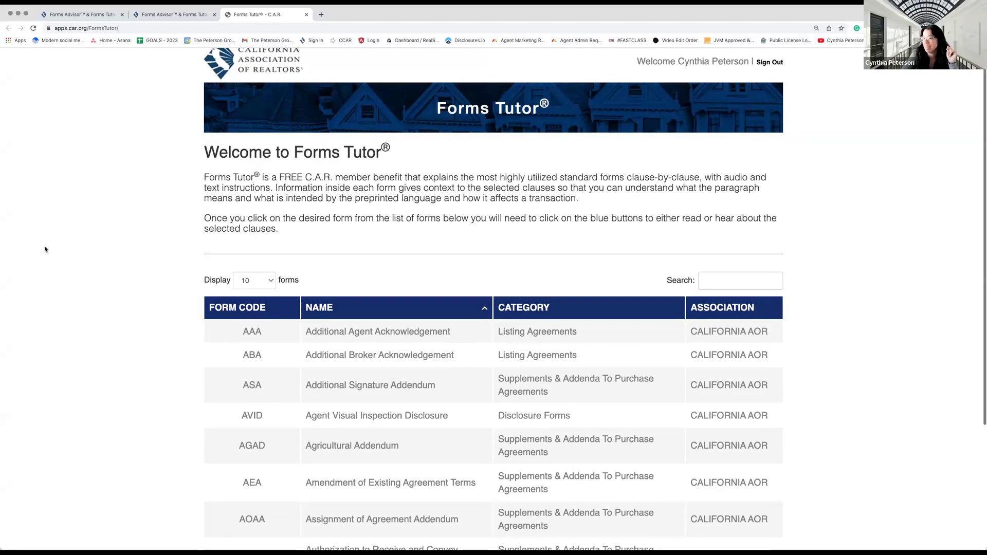
Open the AAA Additional Agent Acknowledgement preview and zoom the page out two levels.
{"action": "scroll", "coordinate": [44, 250], "scroll_direction": "down", "scroll_amount": 1}
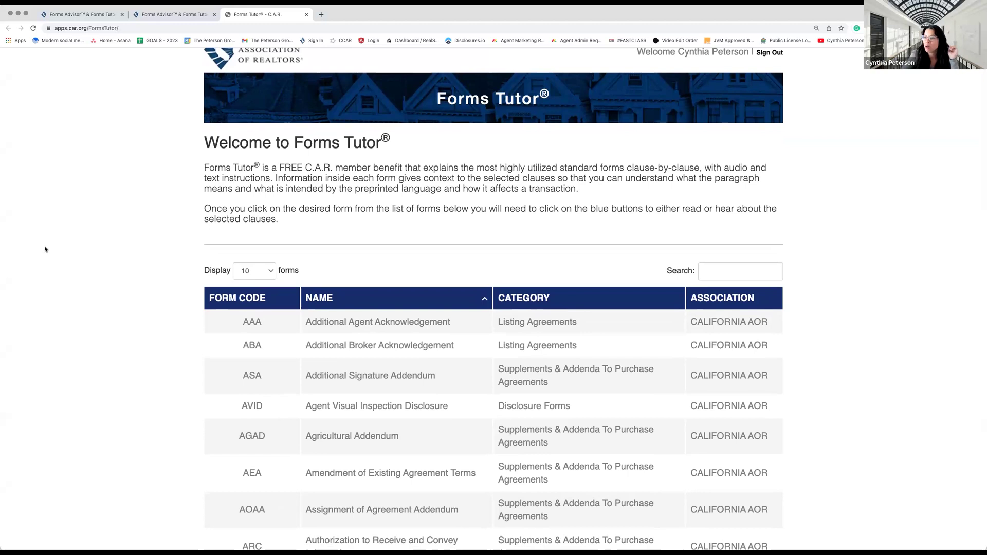
{"action": "scroll", "coordinate": [252, 341], "scroll_direction": "down", "scroll_amount": 1}
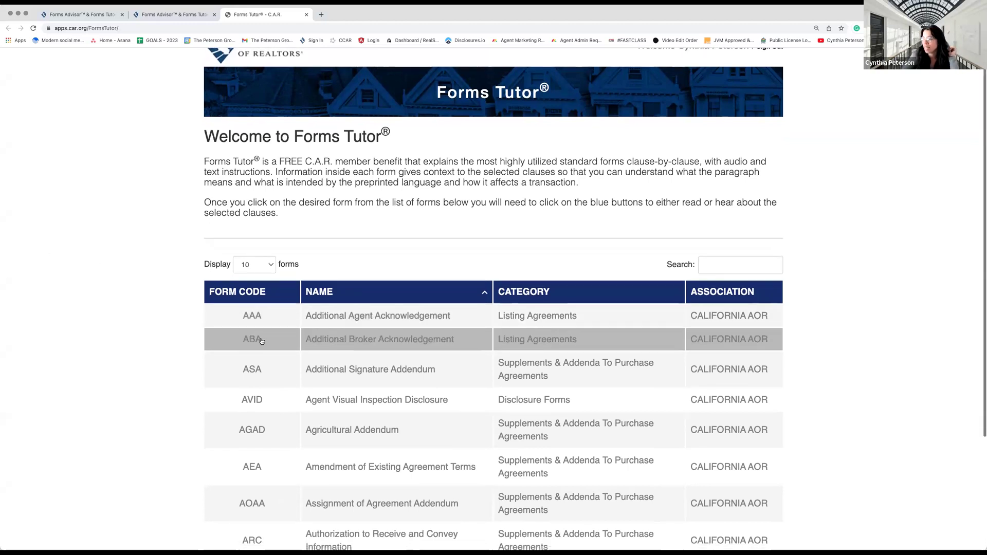
{"action": "left_click", "coordinate": [249, 315]}
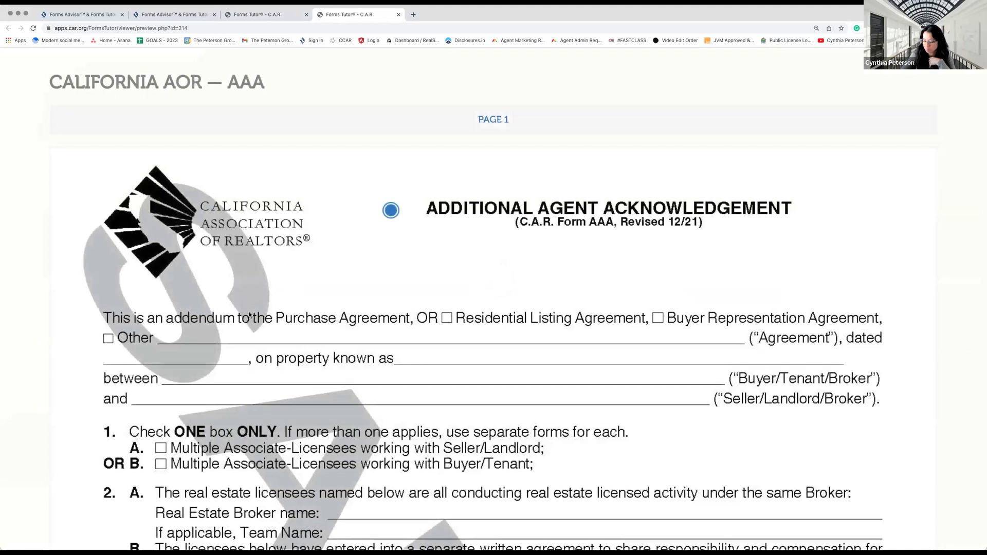
{"action": "scroll", "coordinate": [250, 315], "scroll_direction": "down", "scroll_amount": 1}
{"action": "key", "text": "super+minus"}
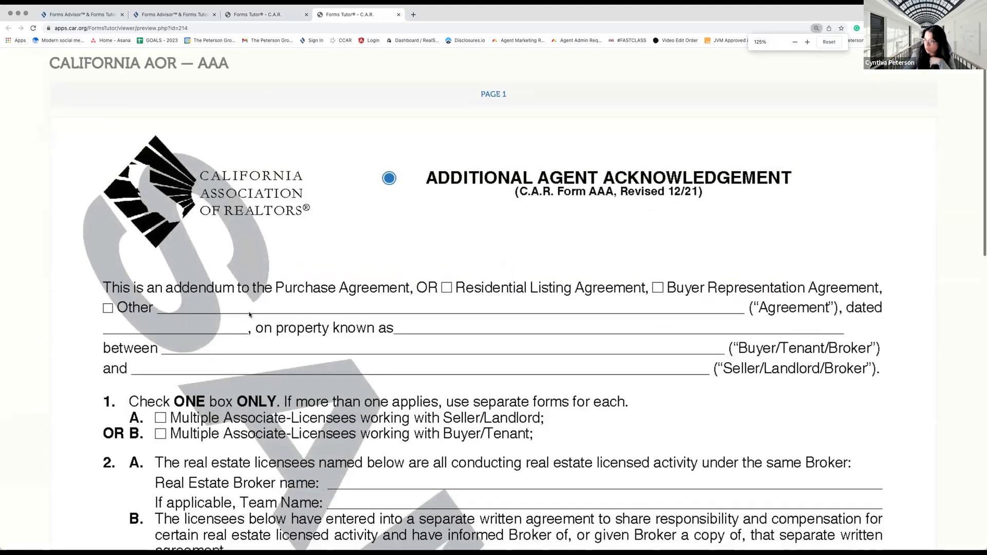
{"action": "key", "text": "super+minus"}
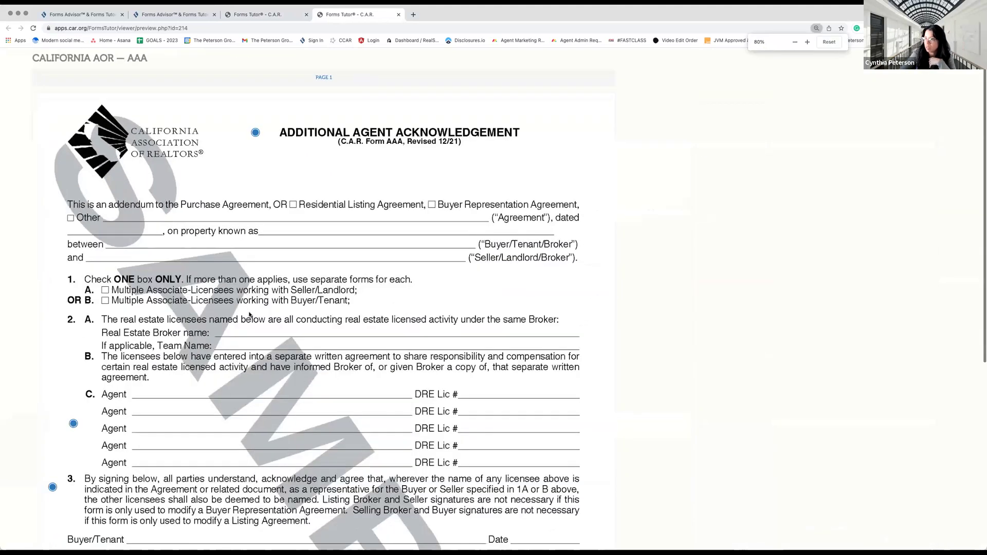
{"action": "scroll", "coordinate": [250, 315], "scroll_direction": "down", "scroll_amount": 2}
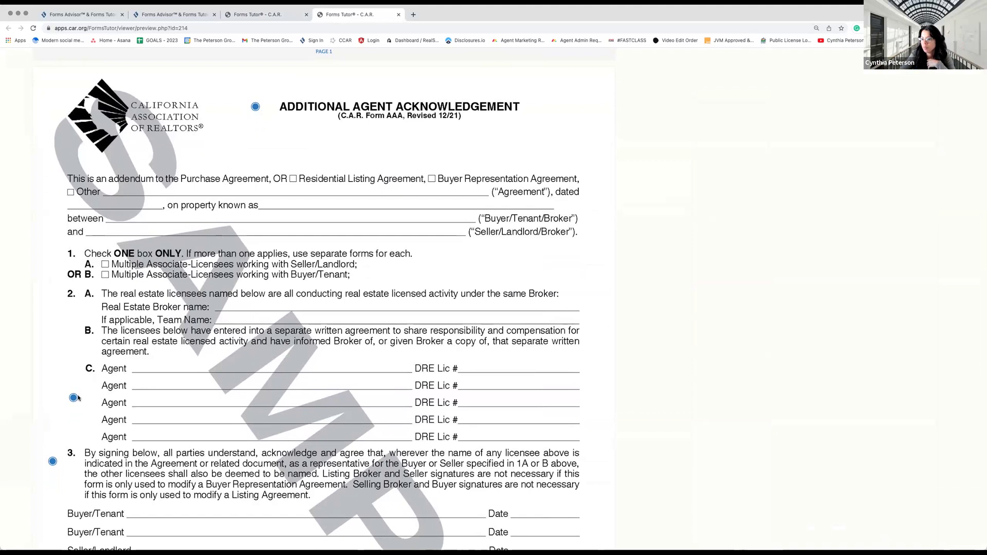
{"action": "left_click", "coordinate": [255, 106]}
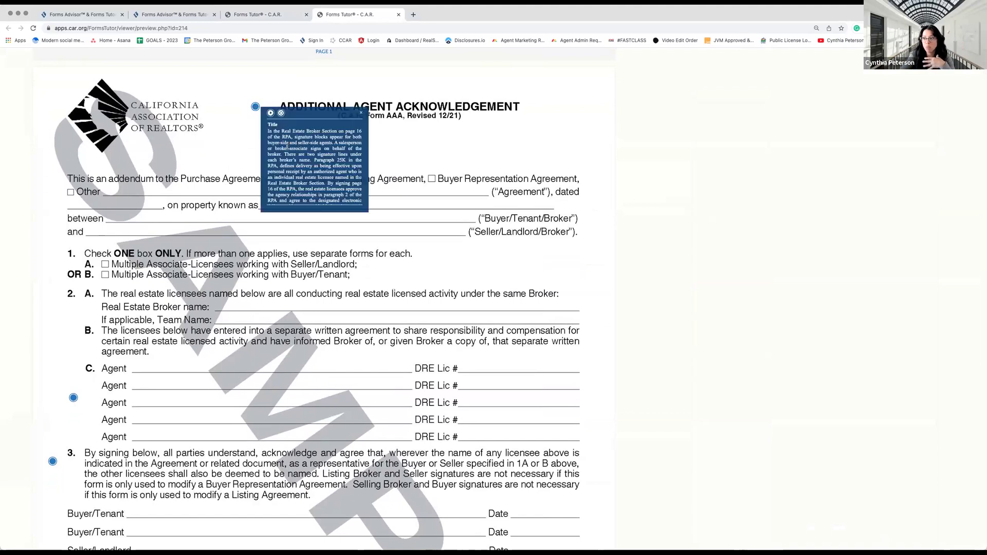
{"action": "scroll", "coordinate": [286, 148], "scroll_direction": "down", "scroll_amount": 4}
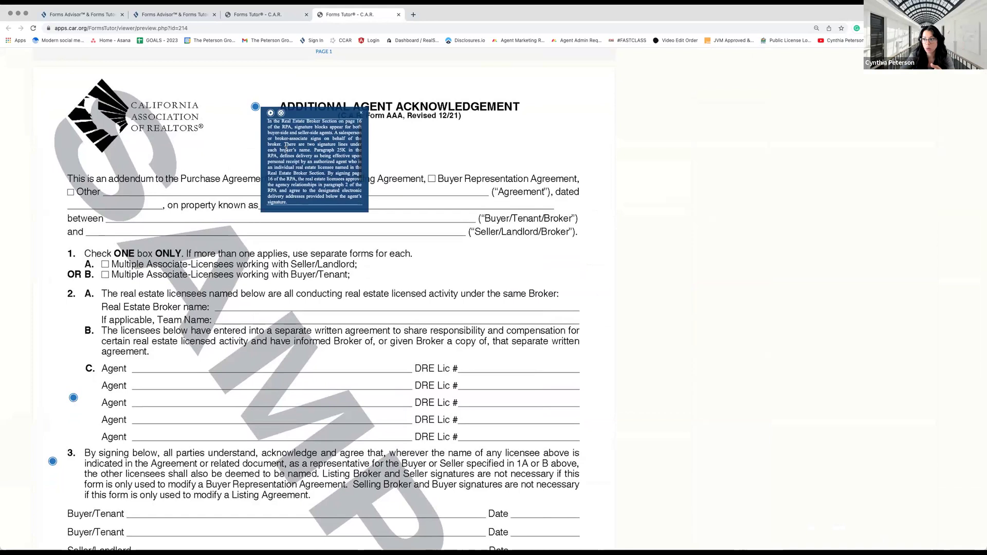
{"action": "left_click", "coordinate": [271, 115]}
{"action": "scroll", "coordinate": [293, 156], "scroll_direction": "up", "scroll_amount": 4}
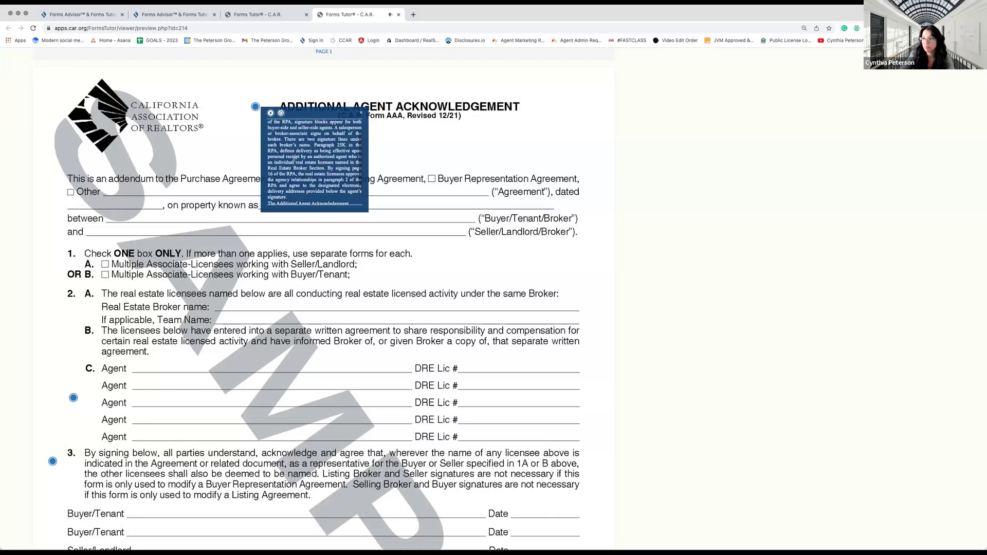
{"action": "scroll", "coordinate": [293, 157], "scroll_direction": "up", "scroll_amount": 1}
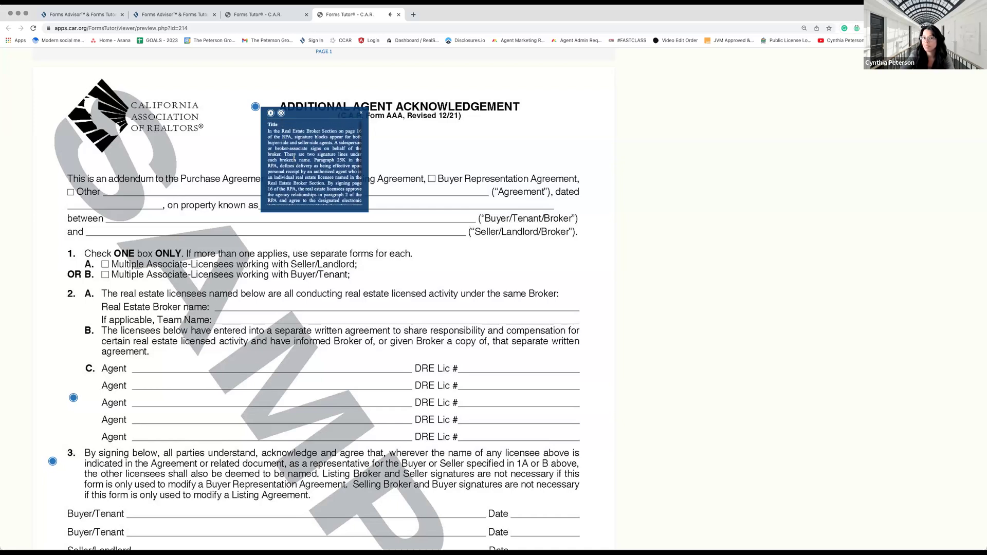
{"action": "left_click", "coordinate": [271, 113]}
{"action": "left_click", "coordinate": [361, 113]}
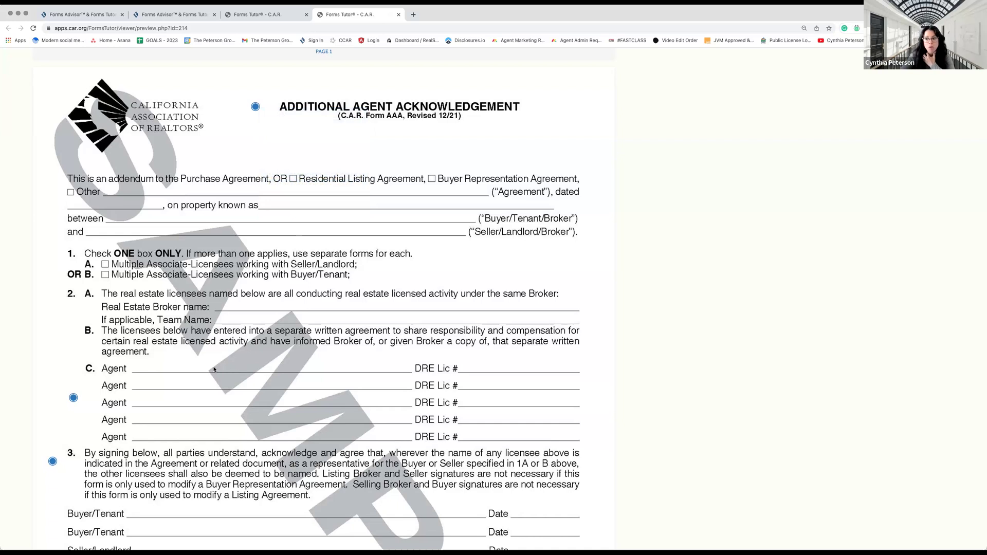
{"action": "left_click", "coordinate": [73, 397]}
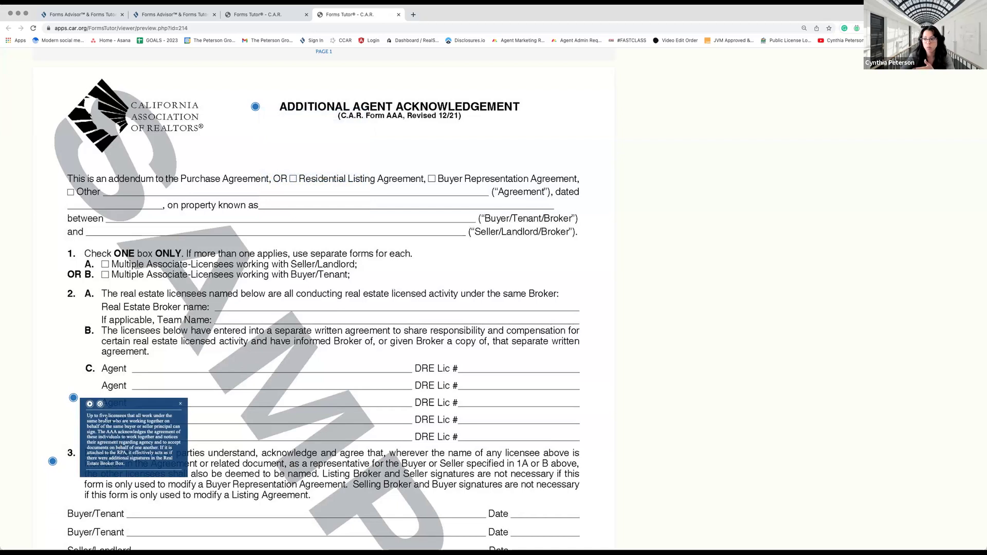
{"action": "left_click", "coordinate": [89, 404]}
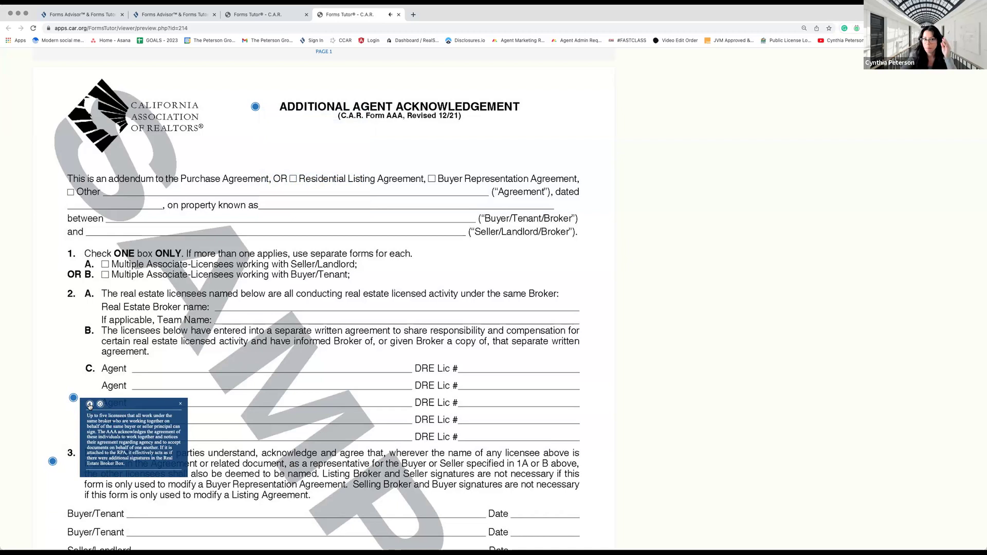
{"action": "left_click", "coordinate": [181, 405]}
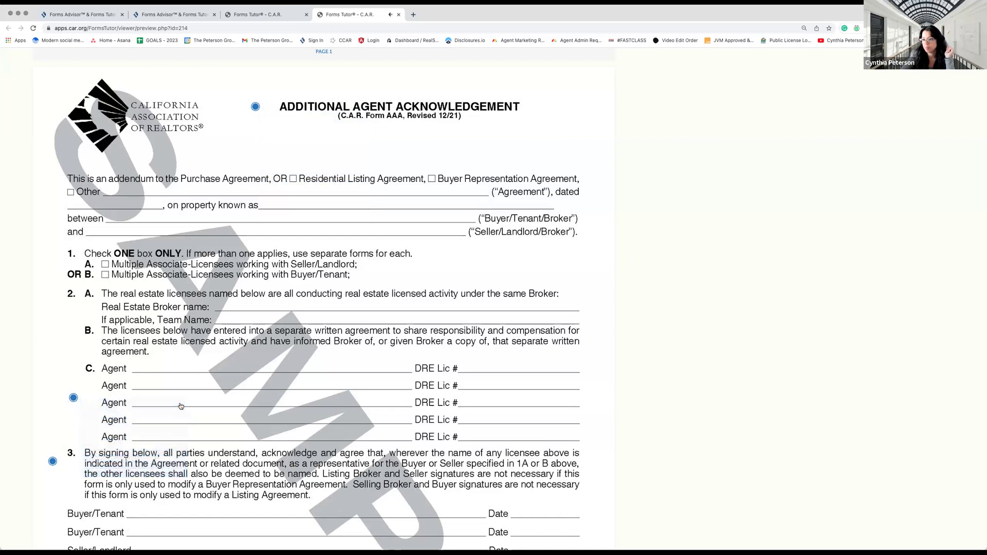
{"action": "left_click", "coordinate": [73, 398]}
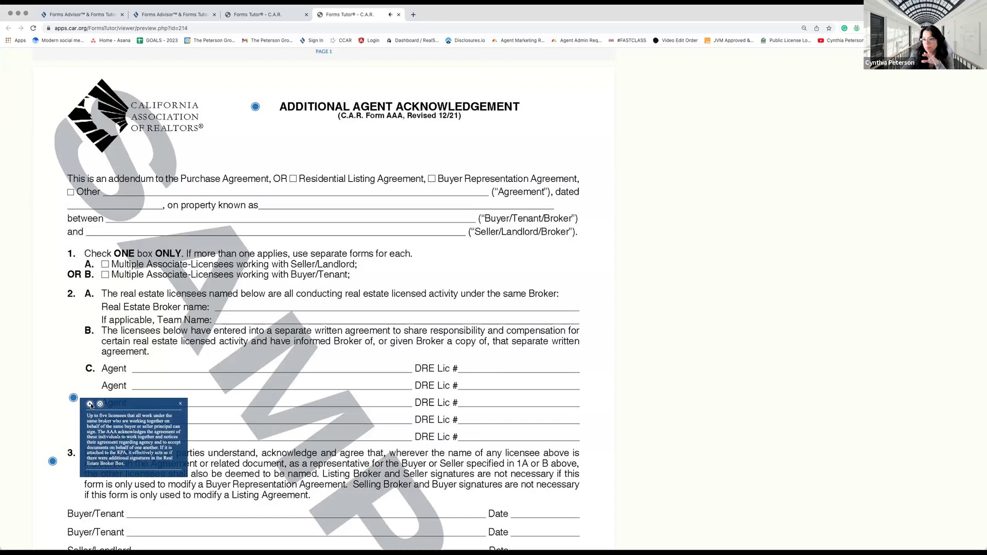
{"action": "left_click", "coordinate": [181, 404]}
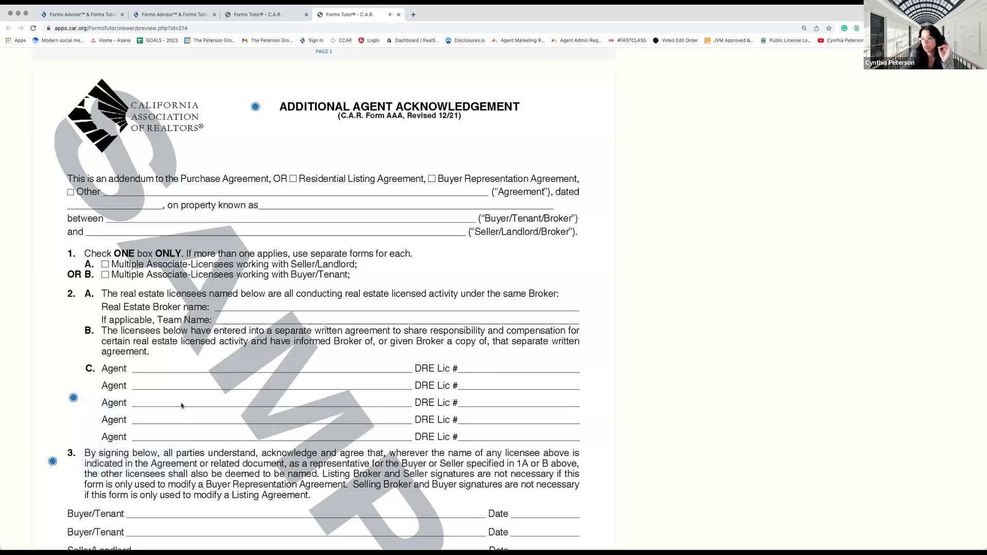